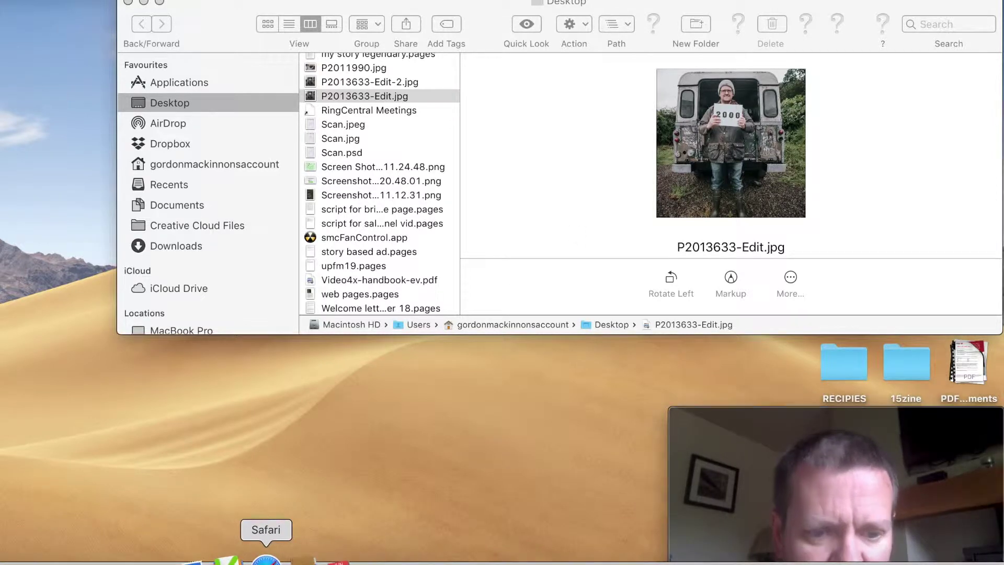
# - Switch to Safari and open the account's own Instagram profile page from the saved insta bookmark
pyautogui.click(259, 558)
pyautogui.moveTo(835, 43); pyautogui.dragTo(779, 24)
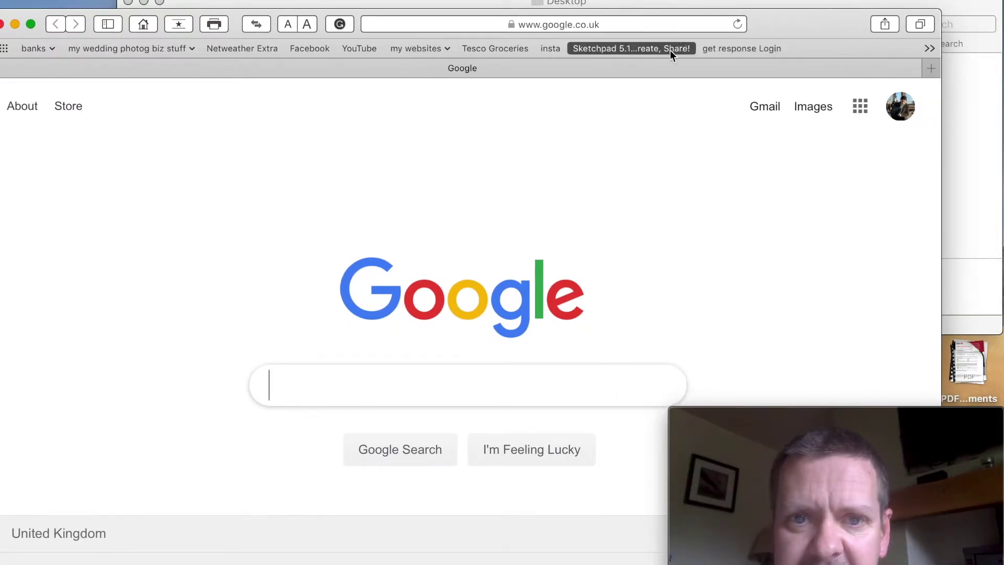
pyautogui.click(552, 48)
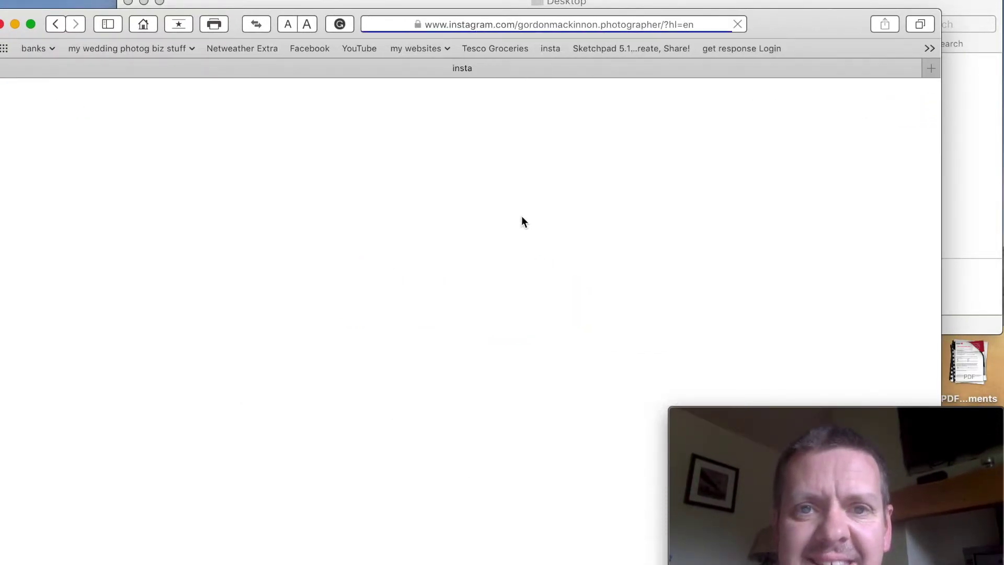
pyautogui.click(833, 109)
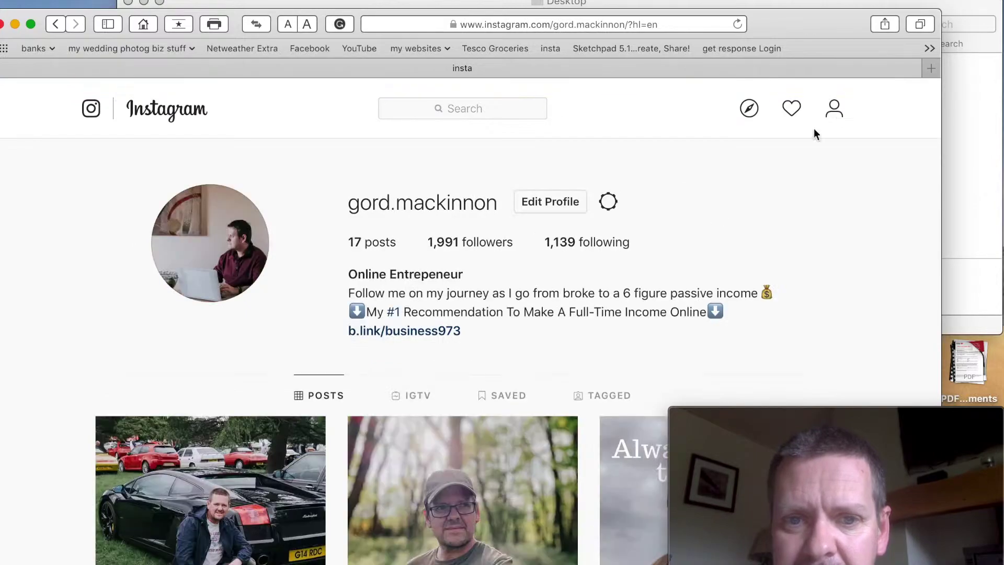
# - Look through the photo posts on the Instagram profile and return to the profile header
pyautogui.scroll(-10, 407, 396)
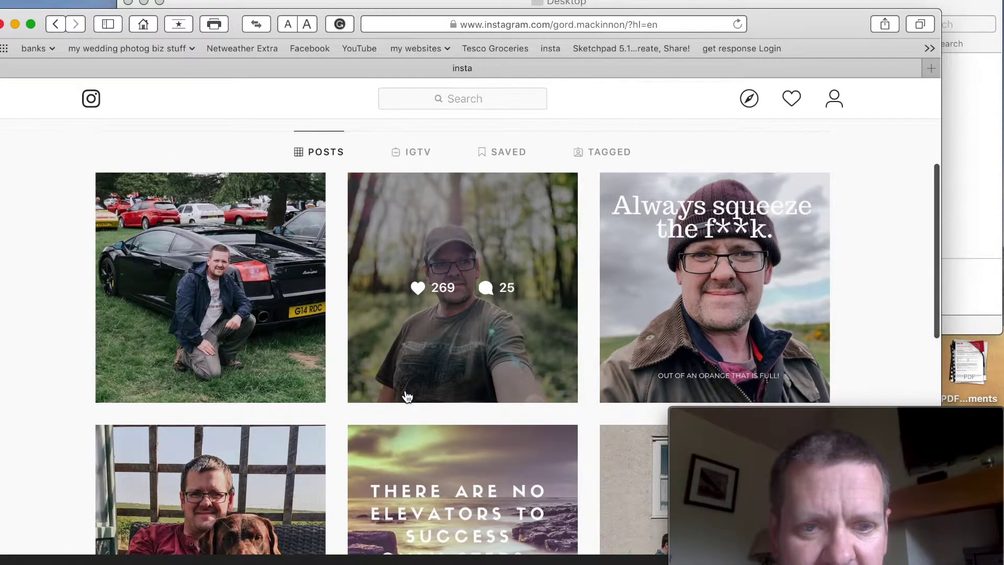
pyautogui.scroll(13, 407, 395)
pyautogui.scroll(-10, 407, 396)
pyautogui.scroll(-2, 408, 396)
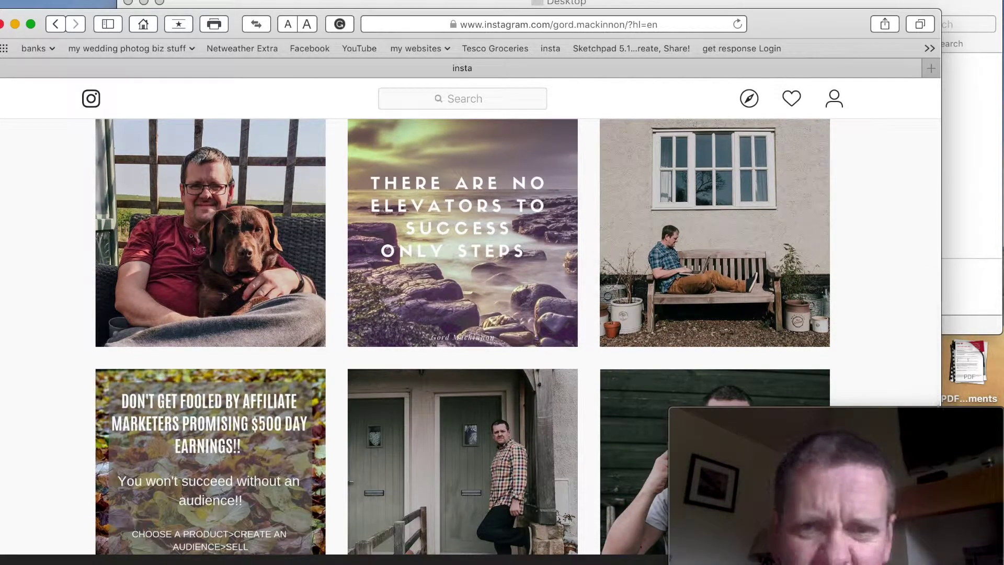
pyautogui.moveTo(816, 30); pyautogui.dragTo(862, 11)
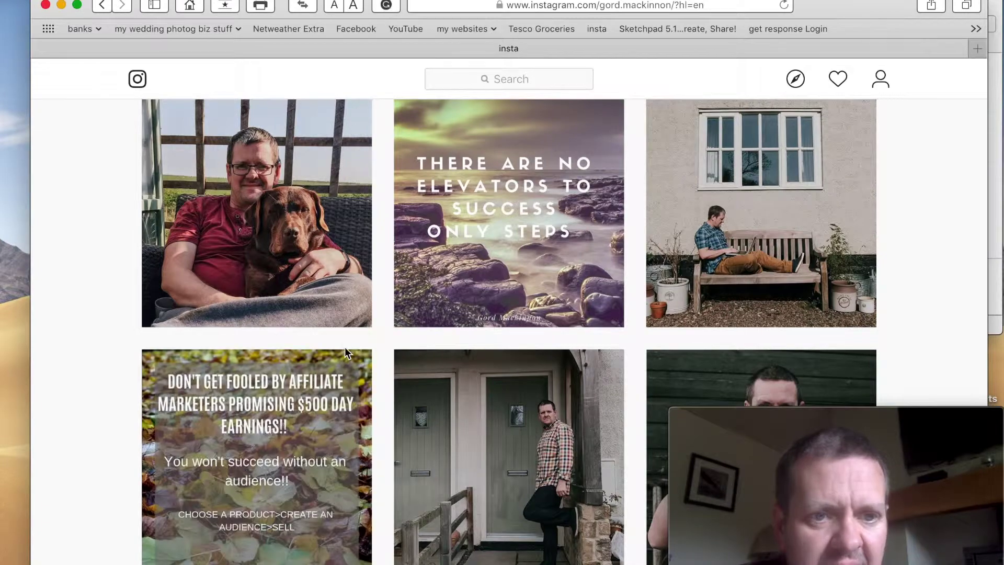
pyautogui.scroll(3, 363, 334)
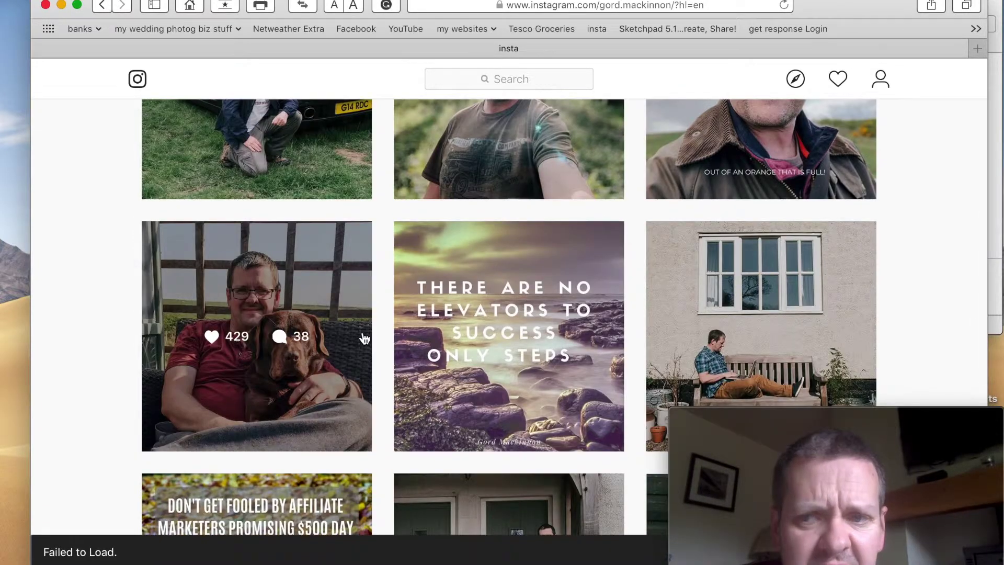
pyautogui.scroll(5, 365, 339)
pyautogui.scroll(5, 365, 339)
# - Set the browser's user agent to Safari — iOS 12.1.3 — iPhone for the Instagram profile page
pyautogui.click(811, 29)
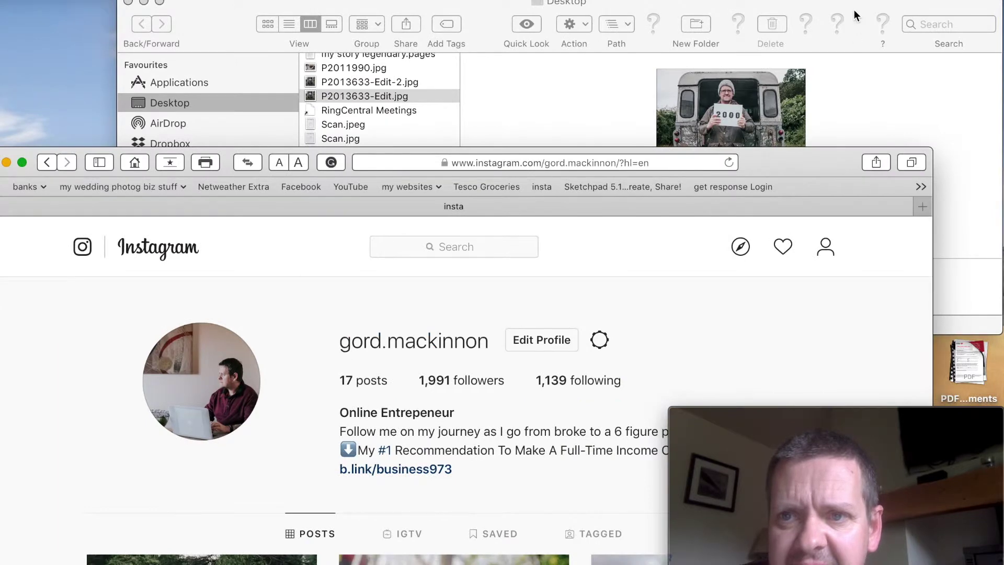
pyautogui.click(855, 12)
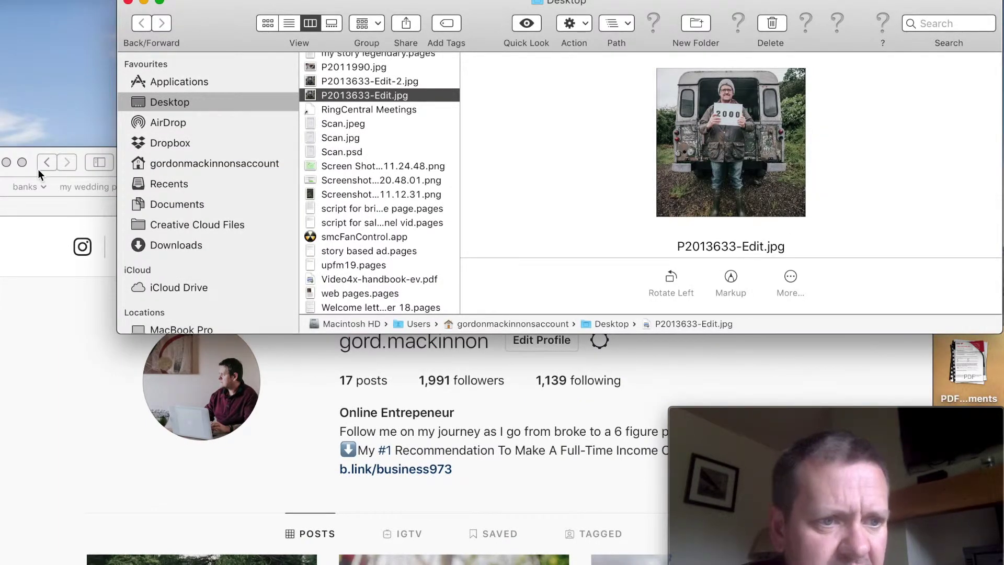
pyautogui.moveTo(31, 175); pyautogui.dragTo(79, 72)
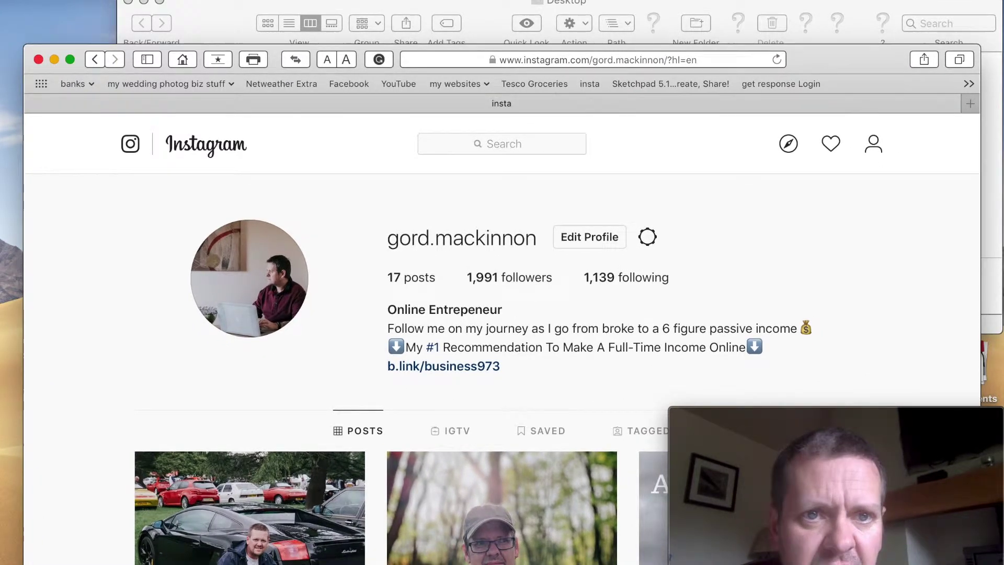
pyautogui.click(326, 0)
pyautogui.moveTo(350, 11)
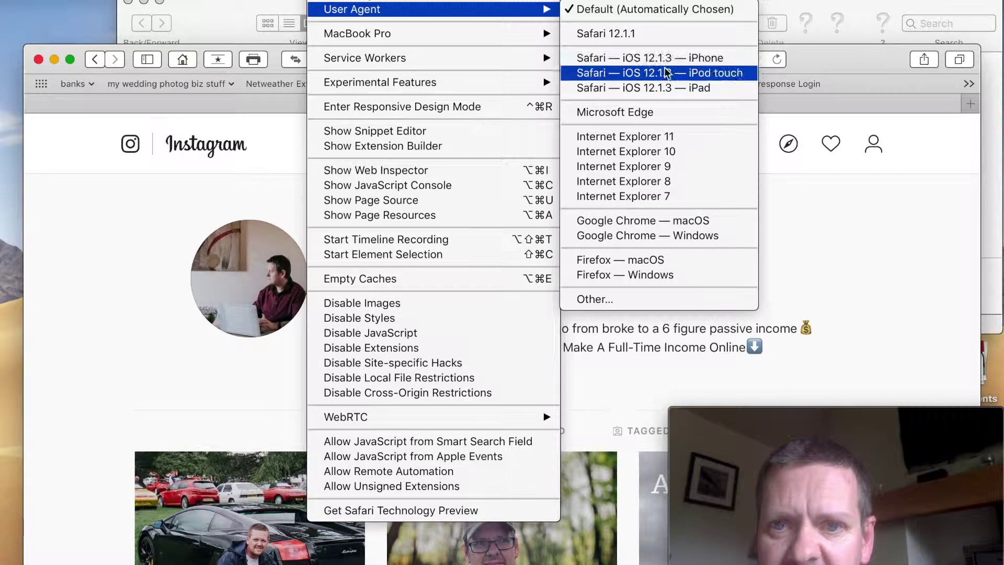
pyautogui.click(680, 61)
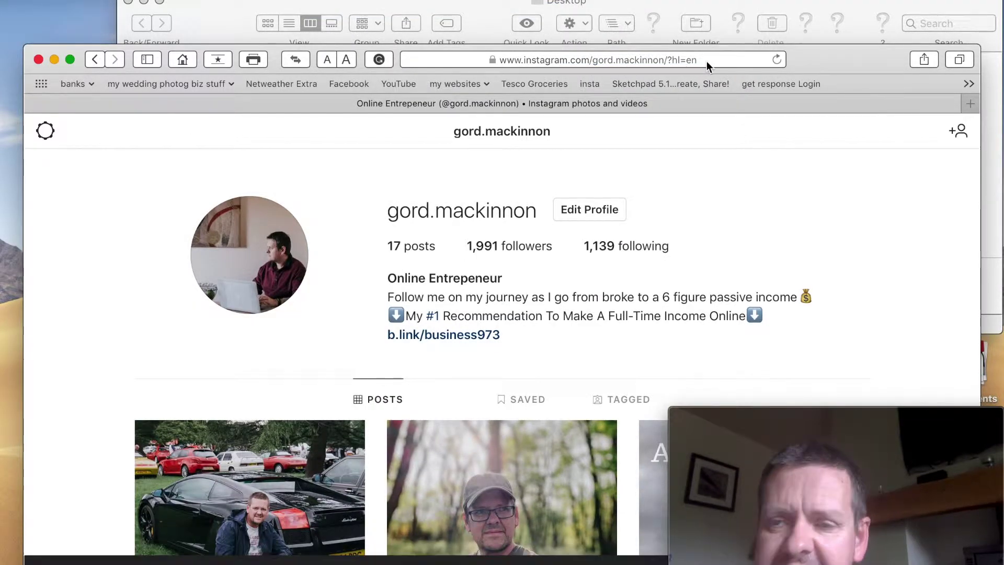
# - Create a new Instagram photo post with P2013633-Edit.jpg from the Desktop and proceed unfiltered to the caption details
pyautogui.click(807, 60)
pyautogui.moveTo(807, 60); pyautogui.dragTo(794, 0)
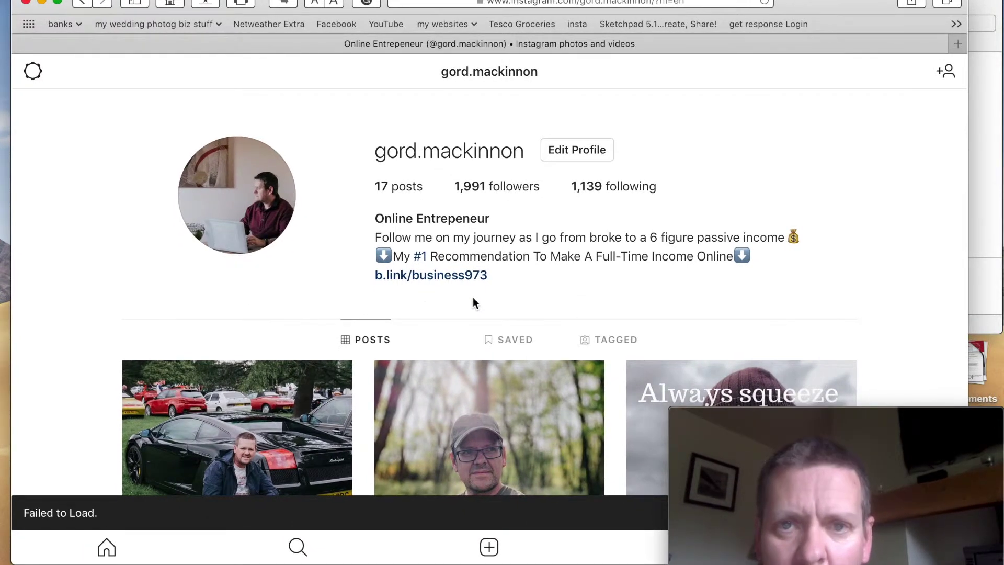
pyautogui.scroll(-2, 465, 305)
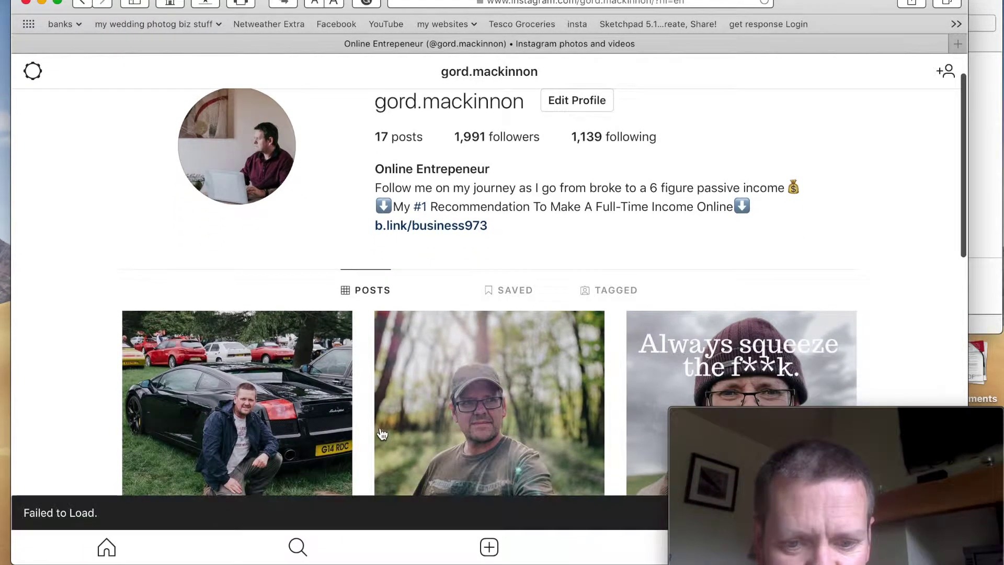
pyautogui.click(490, 552)
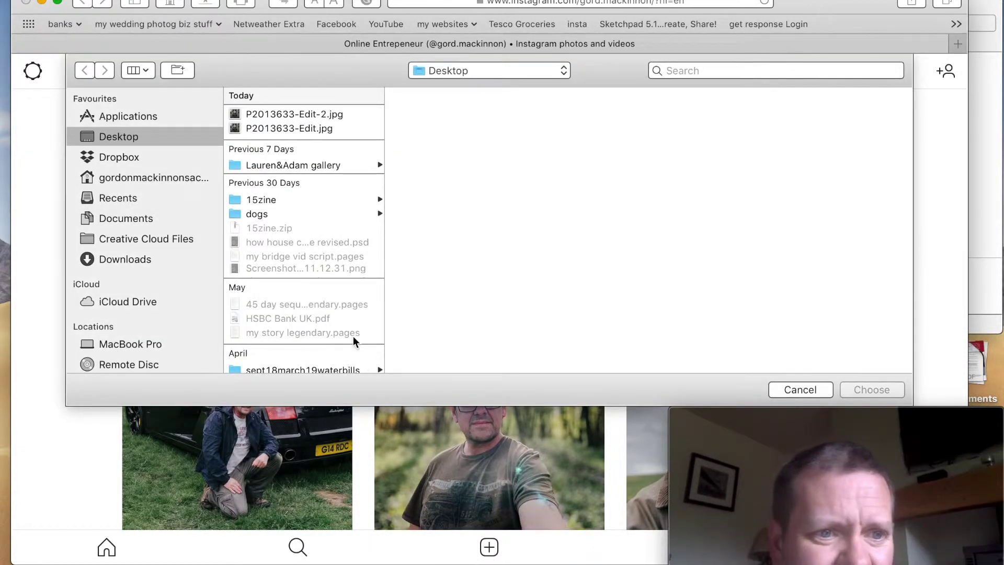
pyautogui.click(287, 128)
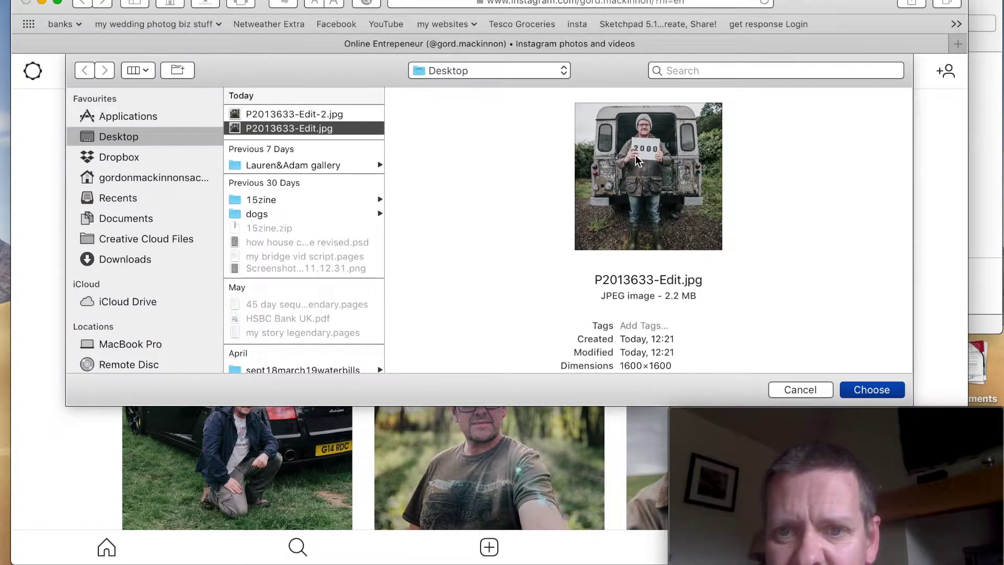
pyautogui.click(862, 396)
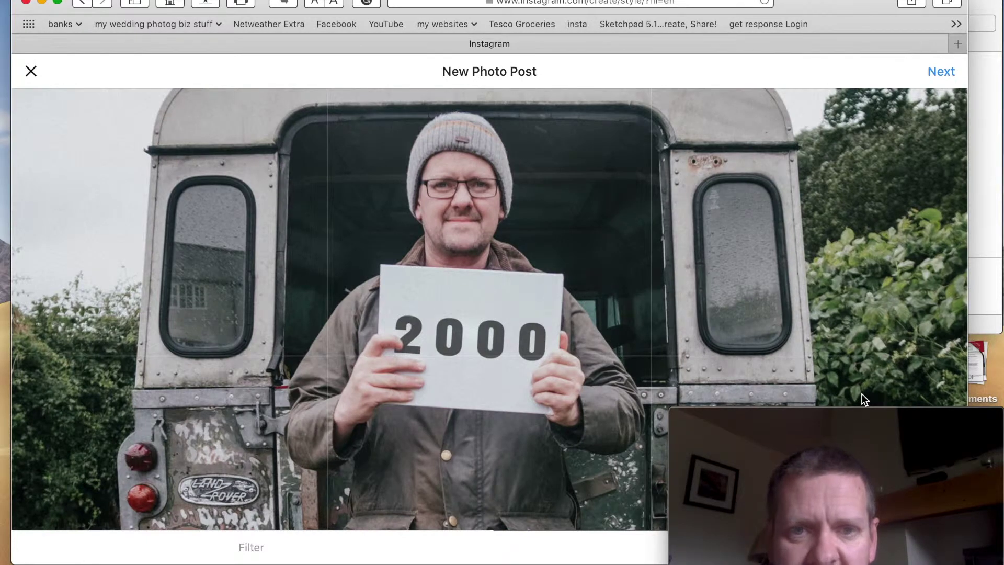
pyautogui.click(936, 73)
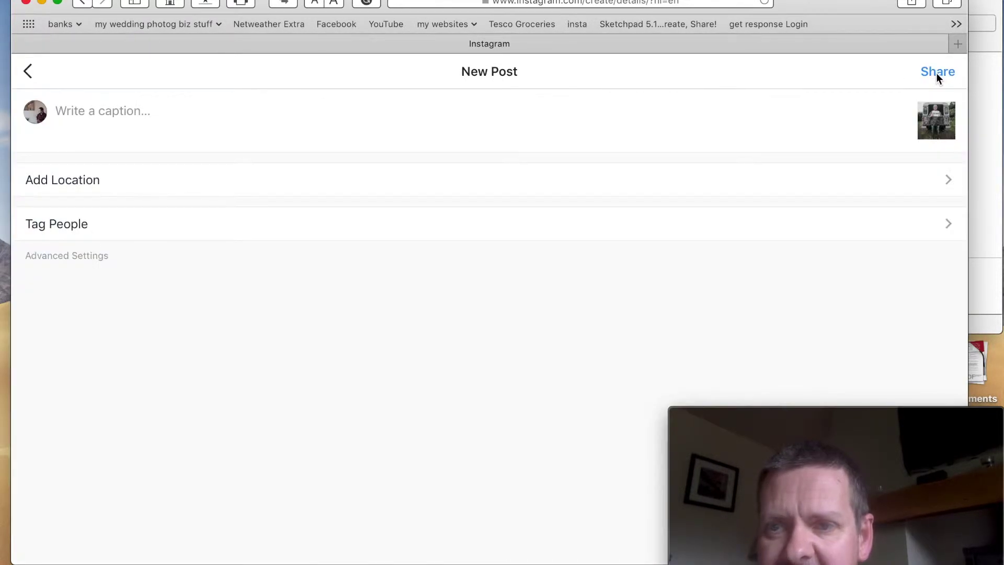
# - Write the post caption "YAY hit 2000 followers ! thanks everyone for the support!!!" and start a new line below it
pyautogui.click(89, 111)
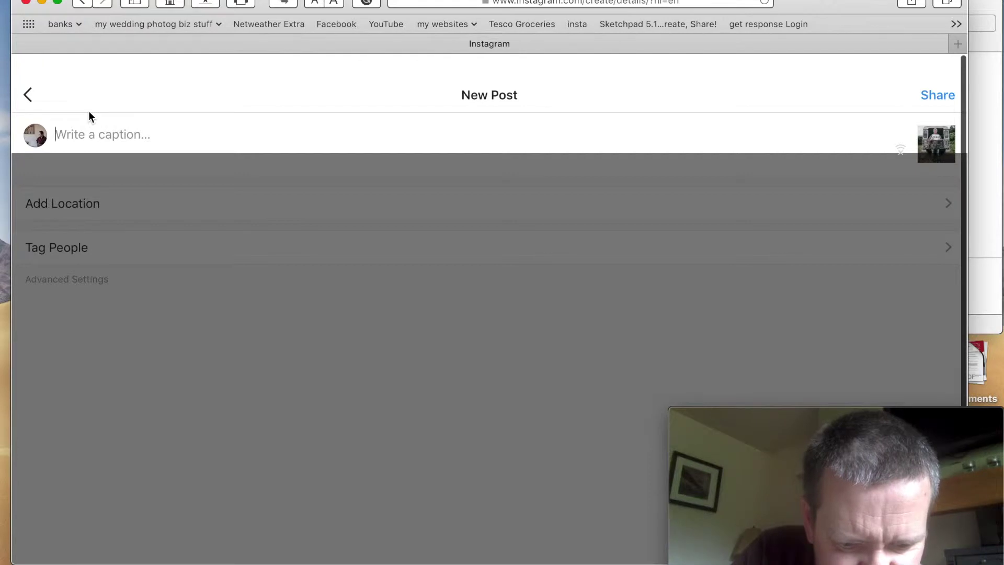
pyautogui.write('YAY')
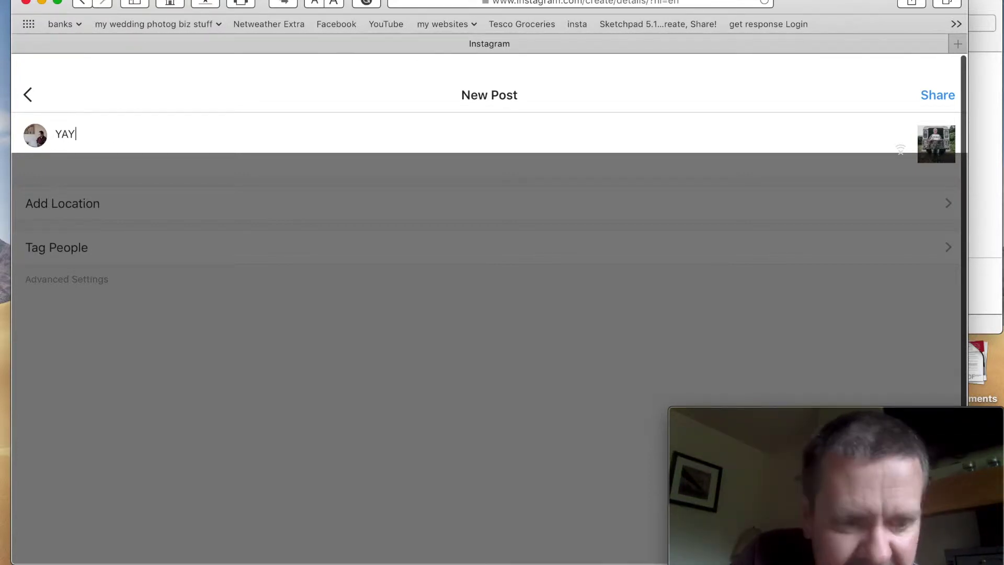
pyautogui.write(' h')
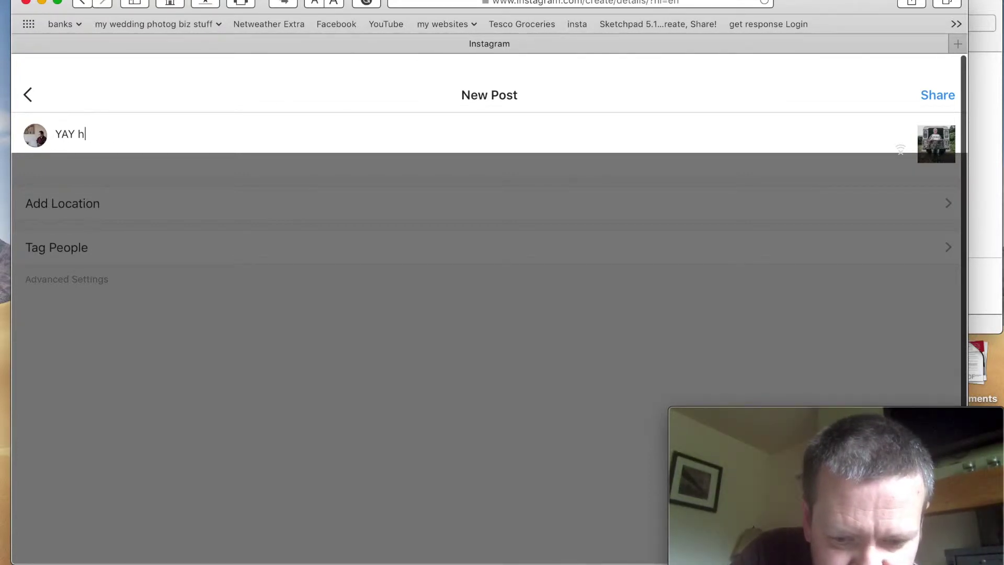
pyautogui.write('it 2000 foll')
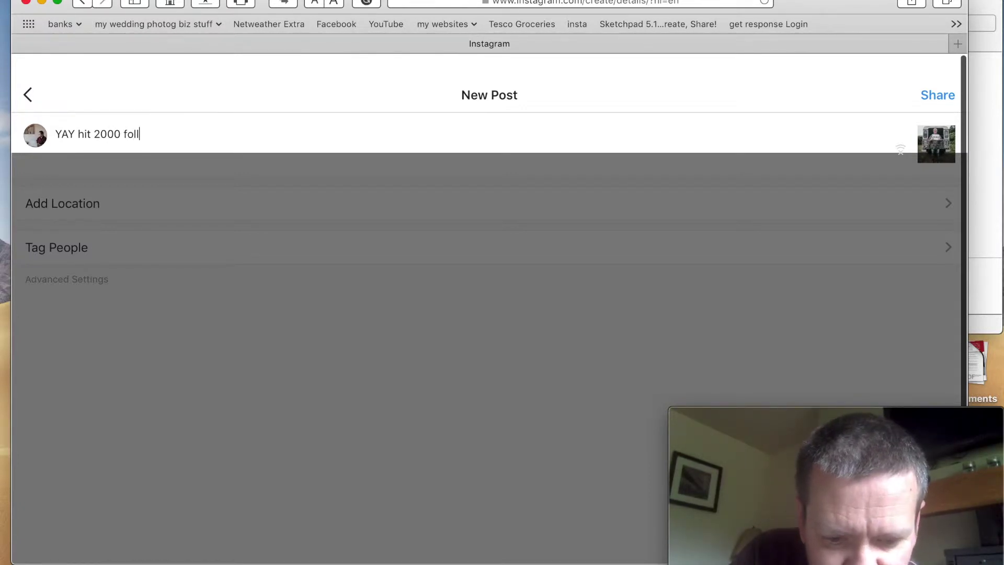
pyautogui.write('owers ')
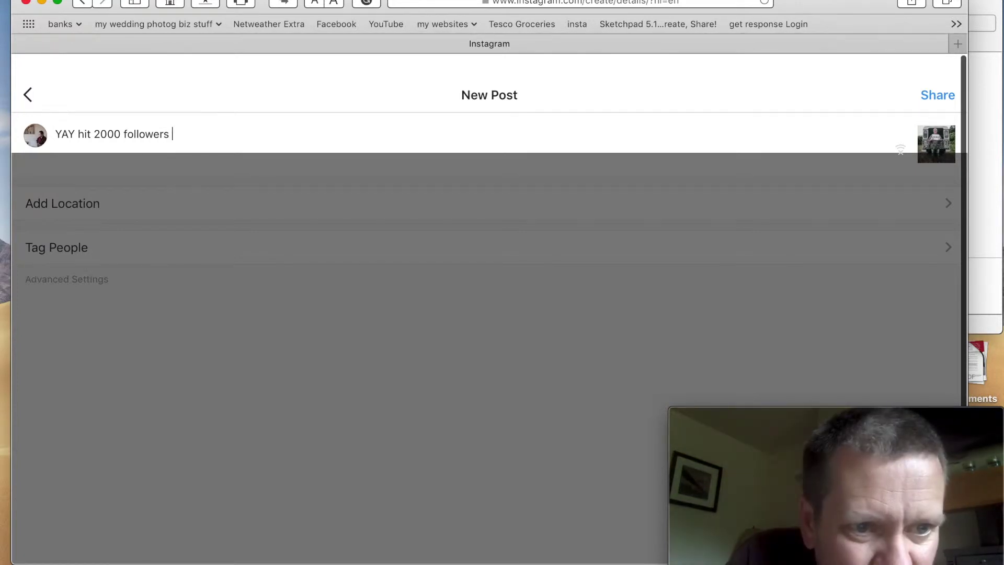
pyautogui.write('! thanks every')
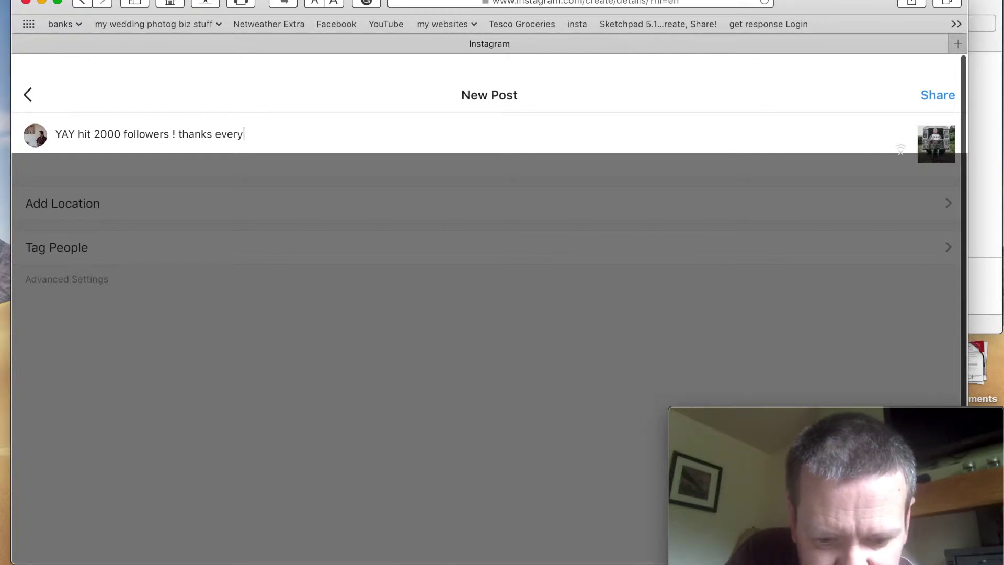
pyautogui.write('one for th')
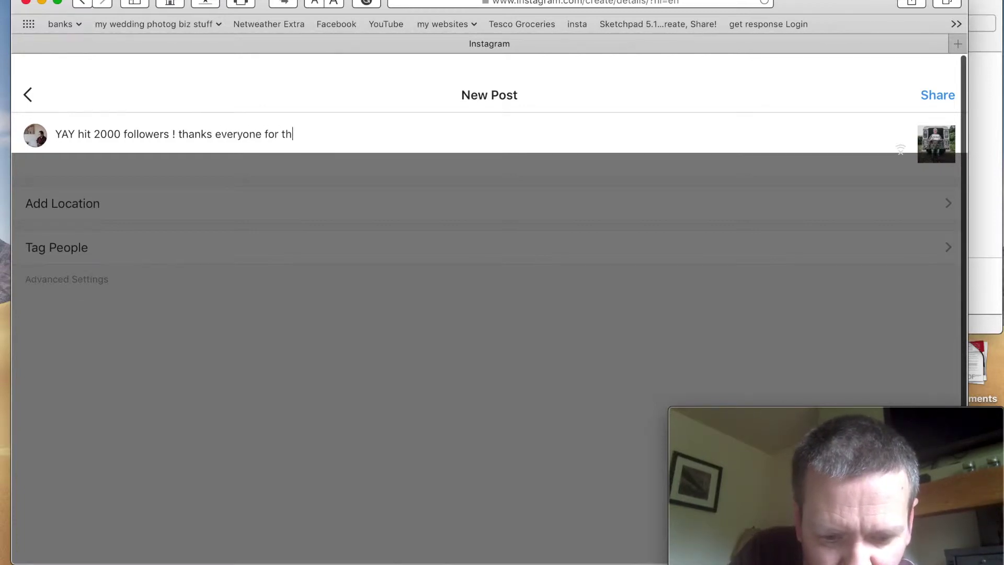
pyautogui.write('e support!!!')
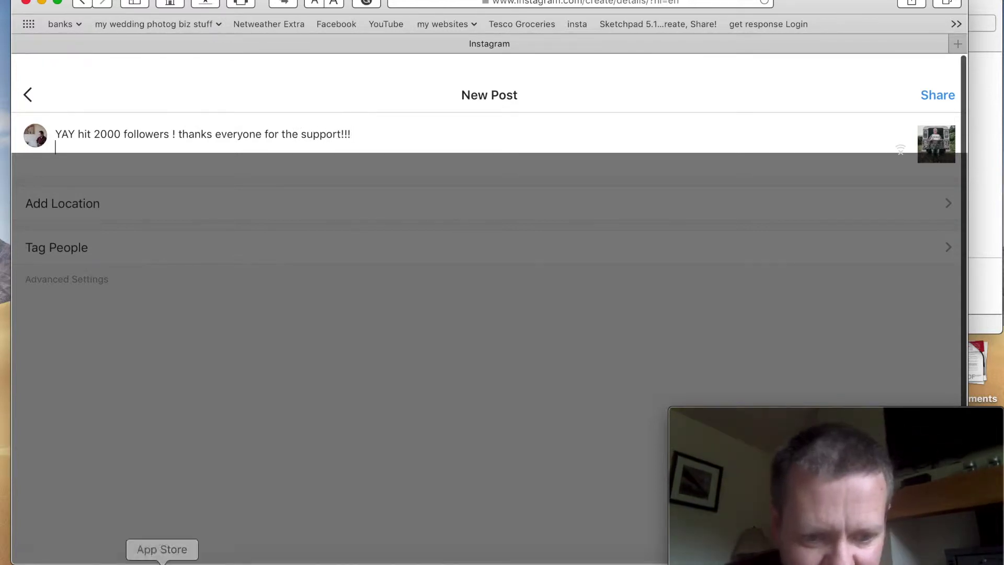
# - Switch to Notes and copy the asterisk lines and hashtags from #entrepreneur to #affiliatemarketing in the note "the 1% hashtags"
pyautogui.click(275, 403)
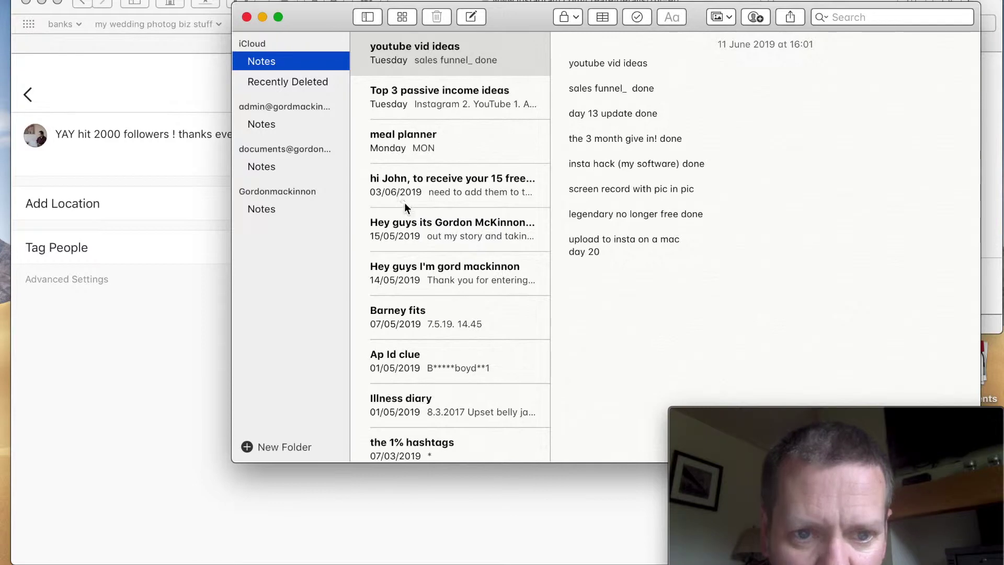
pyautogui.click(395, 444)
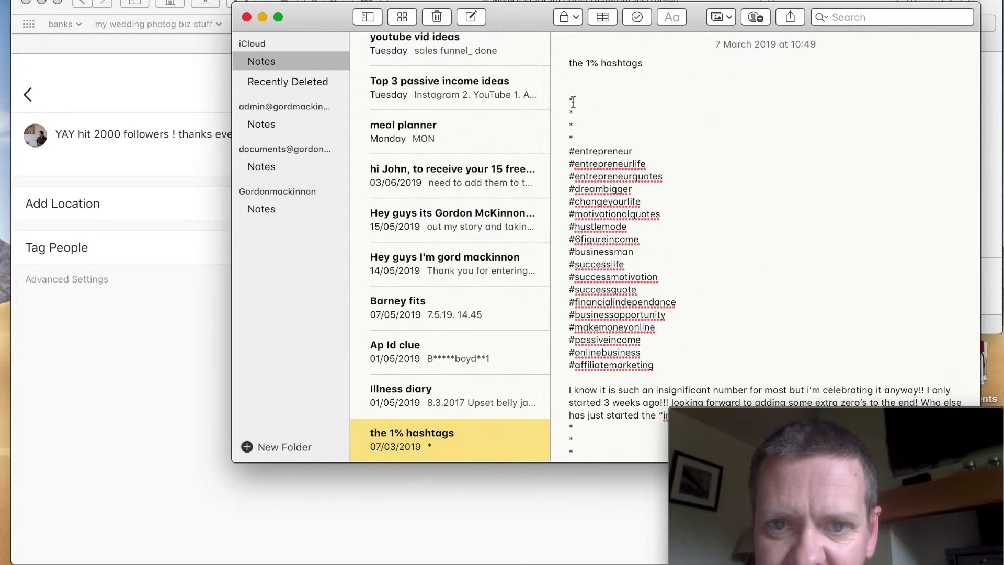
pyautogui.click(568, 101)
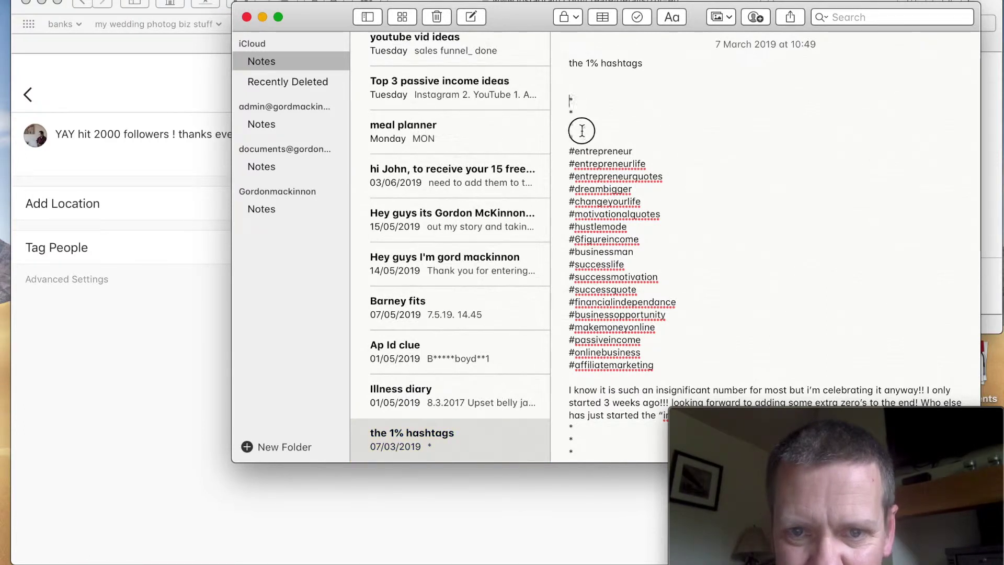
pyautogui.moveTo(570, 100); pyautogui.dragTo(673, 362)
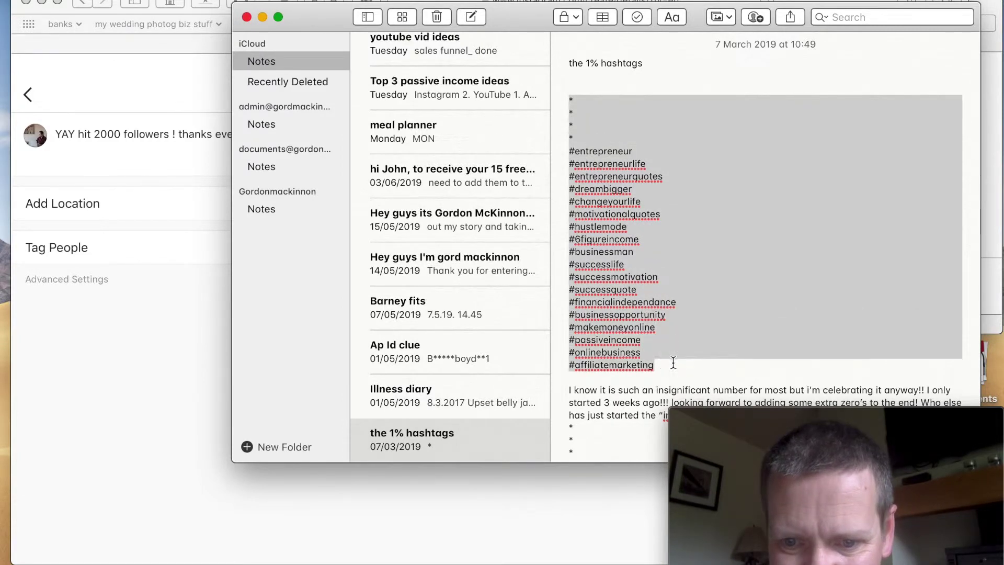
pyautogui.rightClick(631, 321)
pyautogui.click(651, 286)
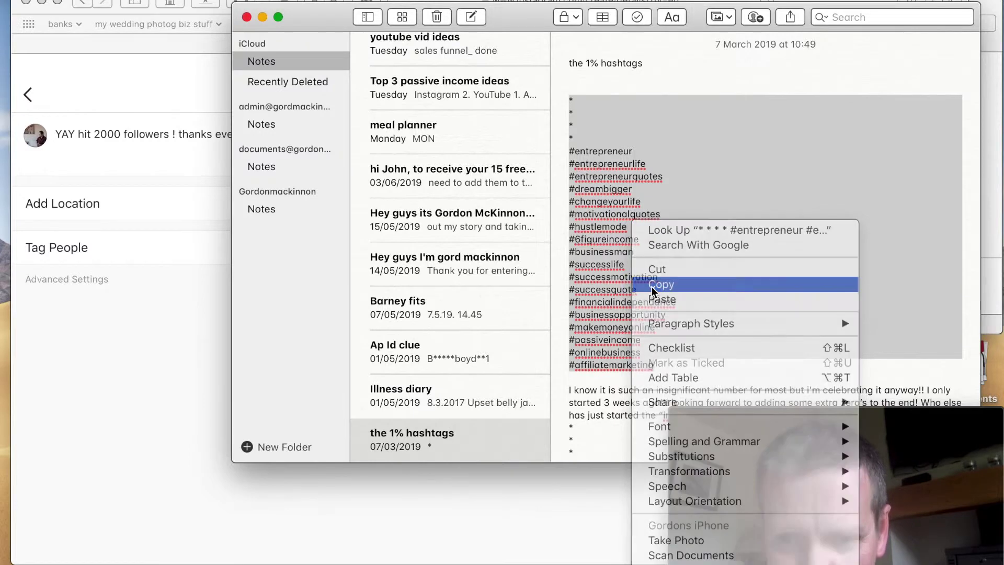
# - Return to the Instagram post in Safari, paste the copied hashtags below the caption text and review them
pyautogui.click(203, 331)
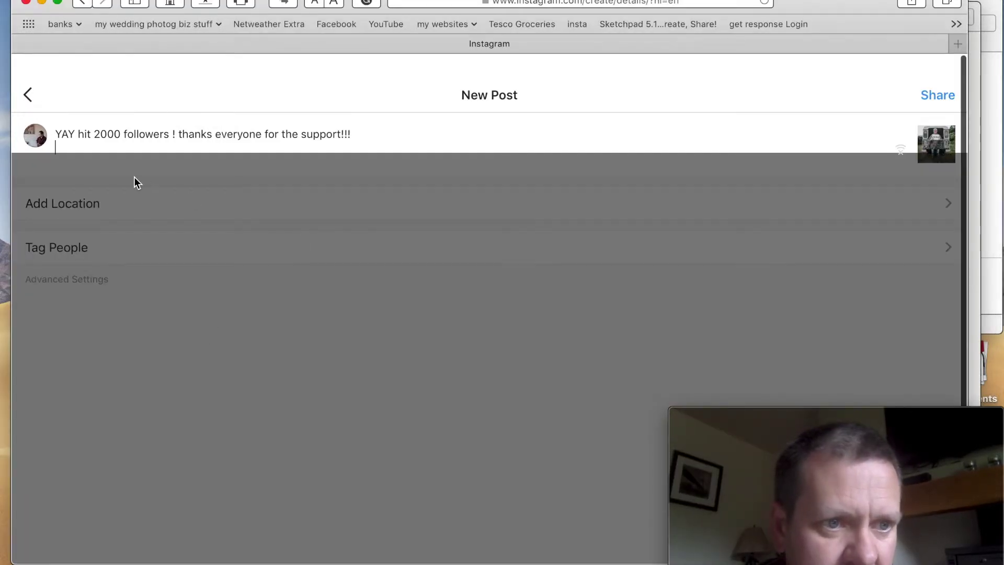
pyautogui.press('super+v')
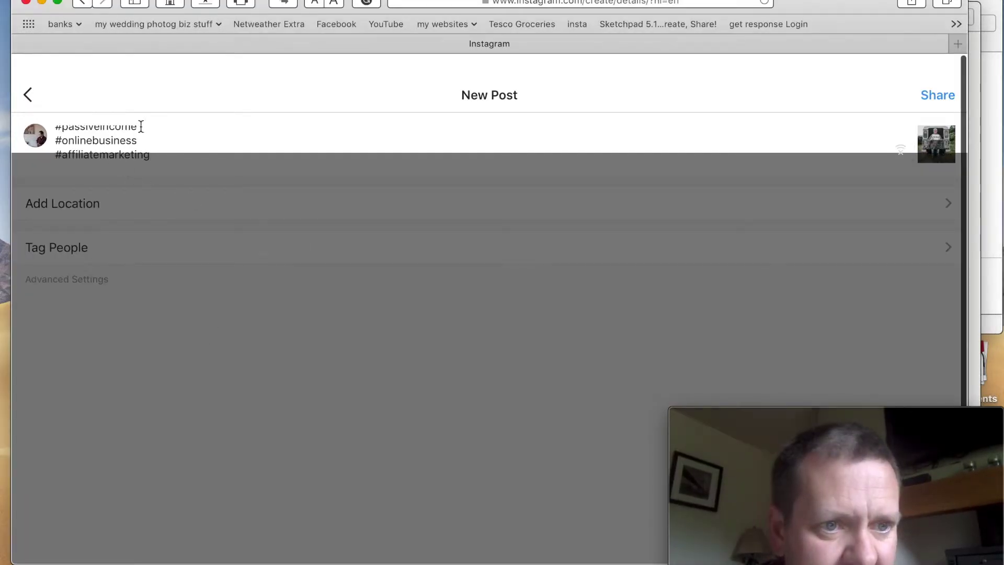
pyautogui.scroll(5, 162, 135)
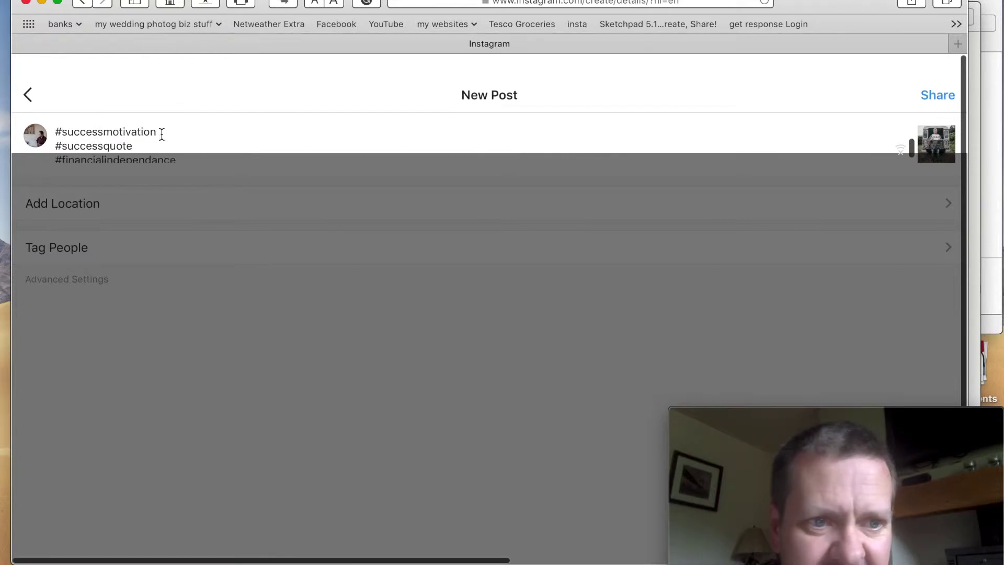
pyautogui.scroll(5, 162, 135)
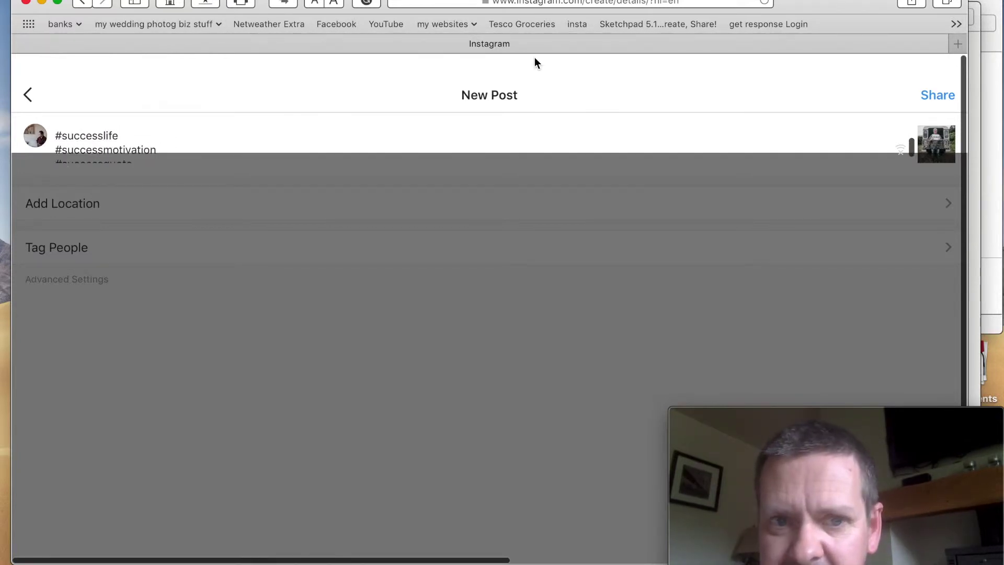
# - Share the new post with its caption and hashtags and look at the published photo in the feed
pyautogui.click(935, 94)
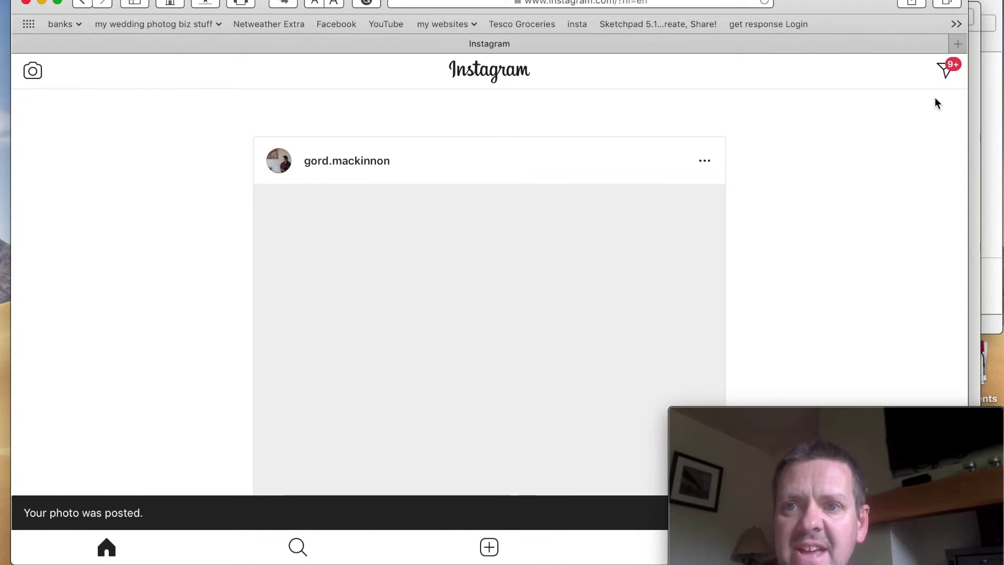
pyautogui.scroll(-5, 381, 302)
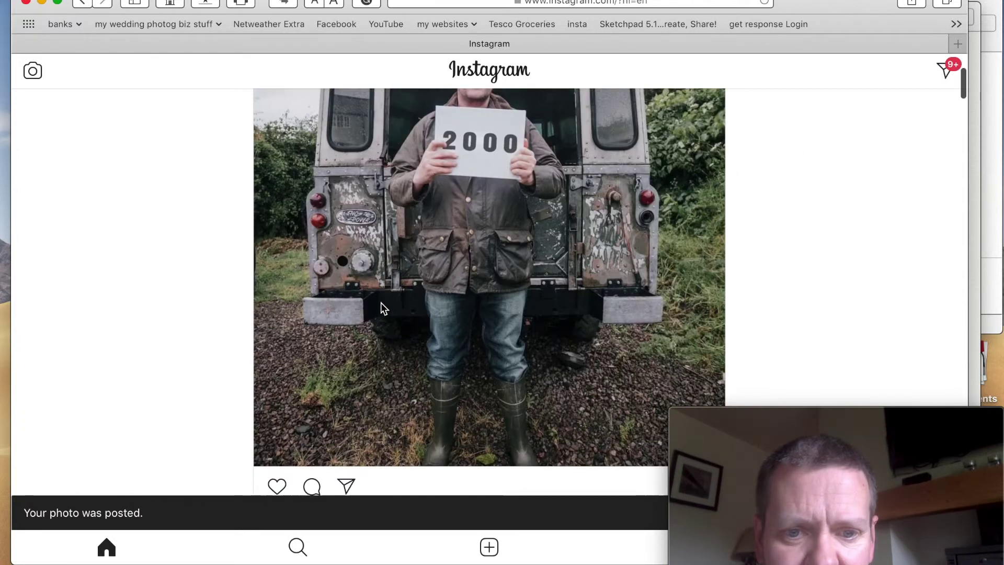
pyautogui.scroll(5, 380, 302)
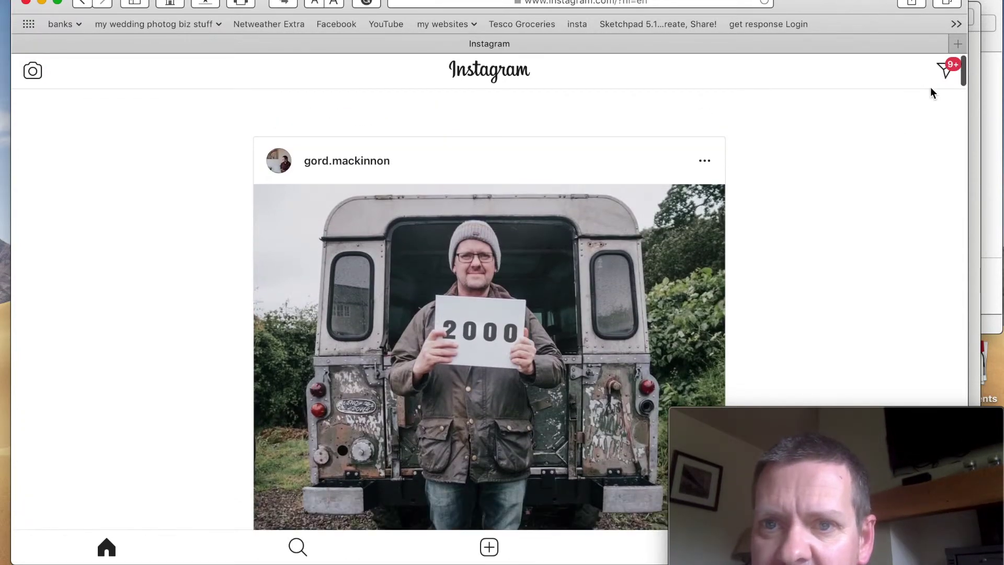
# - Set Safari's user agent back to Default (Automatically Chosen) so Instagram loads its desktop version
pyautogui.click(324, 0)
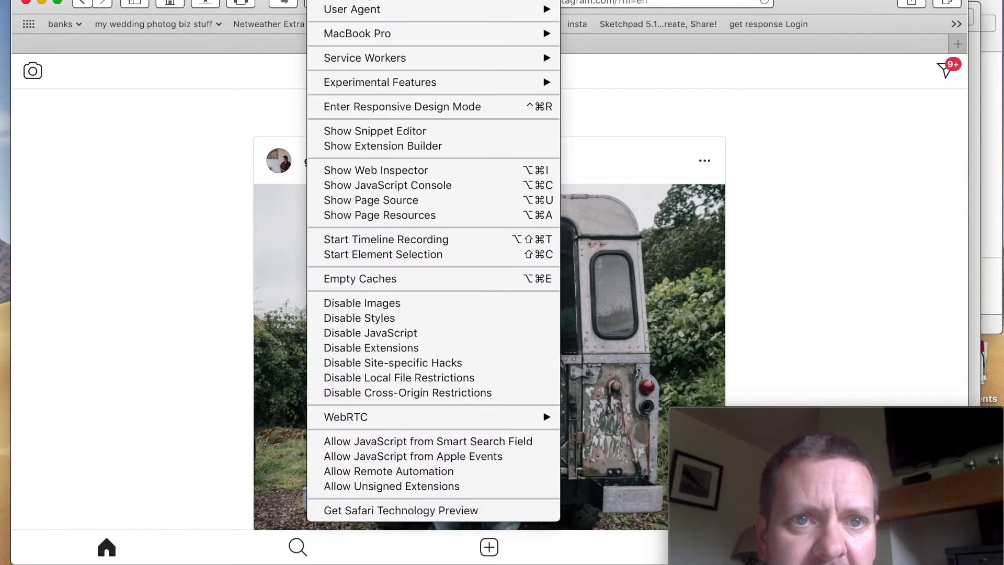
pyautogui.moveTo(361, 14)
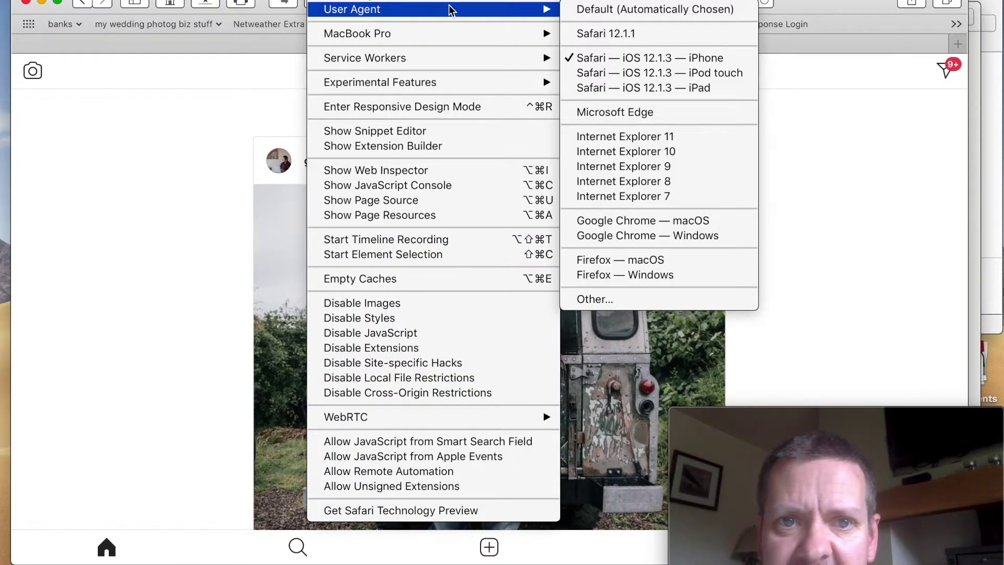
pyautogui.click(585, 15)
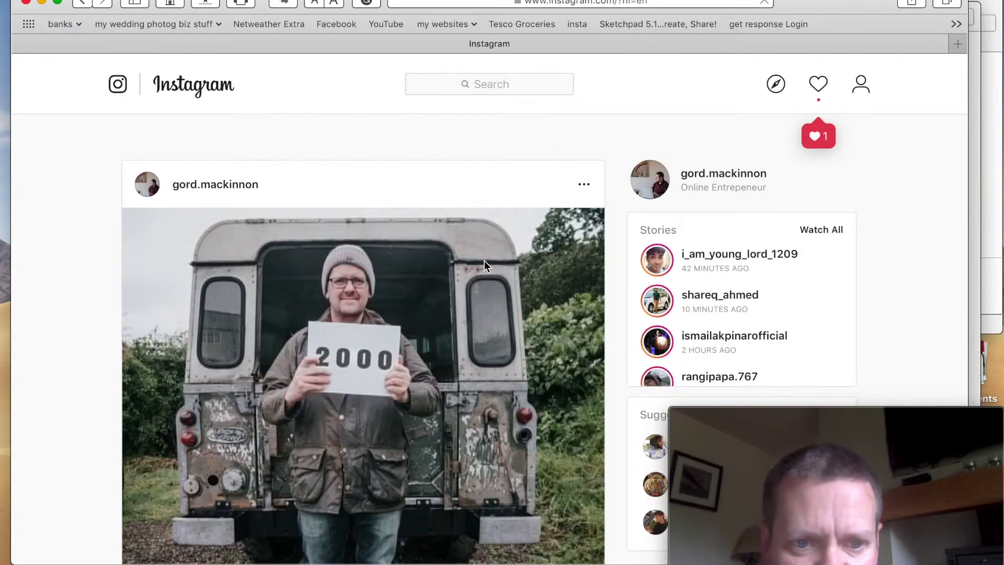
# - Expand the published post's full caption in the desktop feed and check its text and hashtags
pyautogui.scroll(-10, 454, 314)
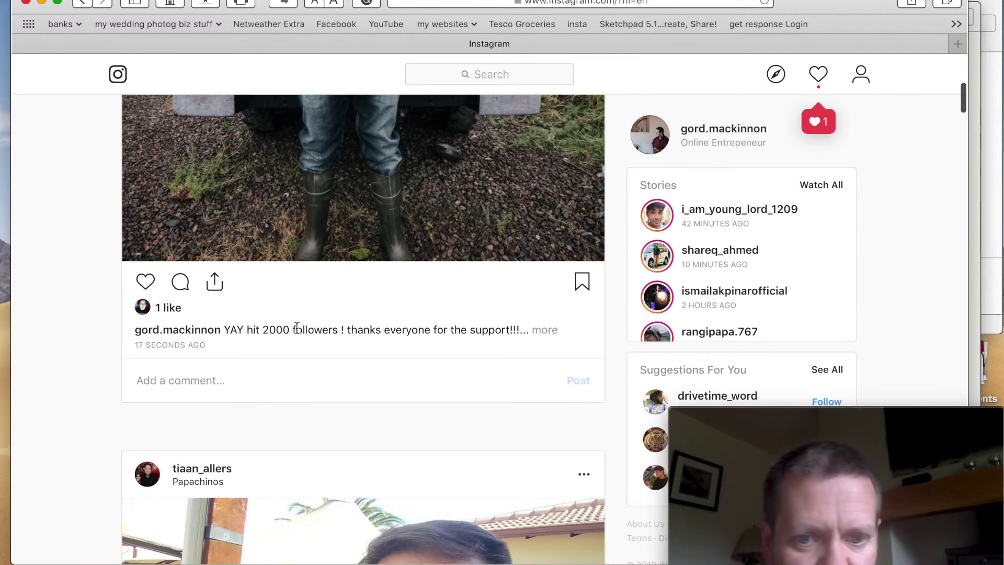
pyautogui.click(542, 331)
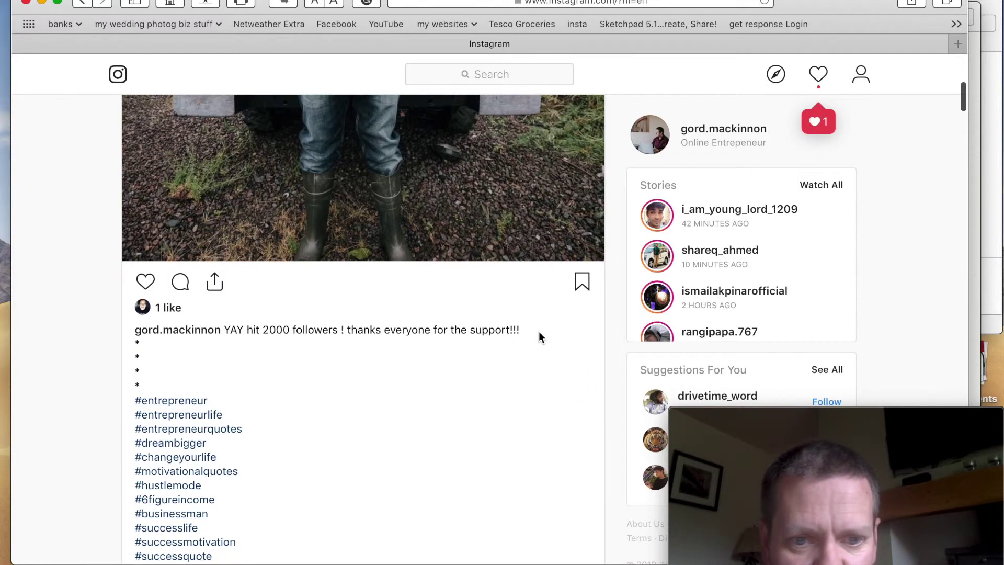
pyautogui.scroll(-3, 281, 389)
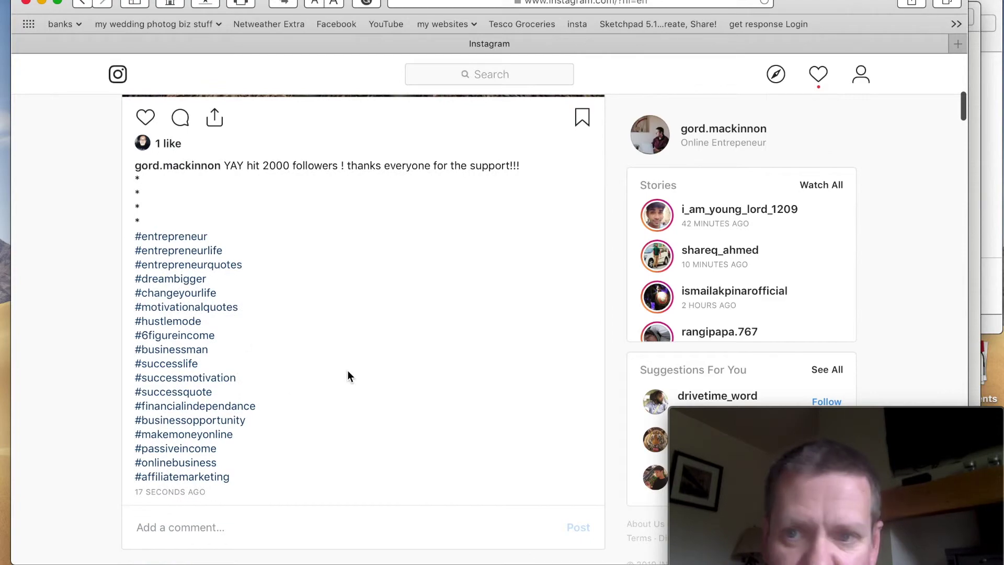
pyautogui.scroll(15, 347, 370)
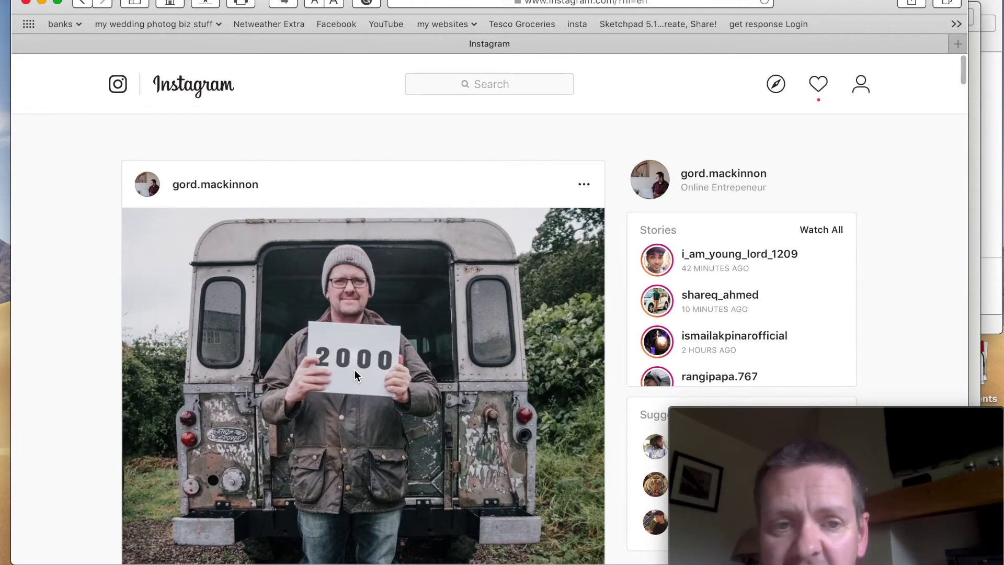